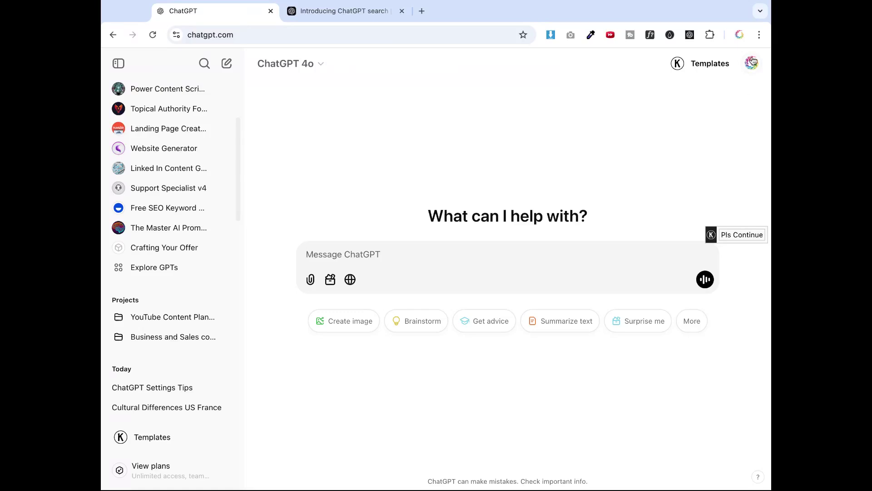
Open Personalization settings' Memory list and scroll through memories on business, tone and content plans.
left_click(752, 64)
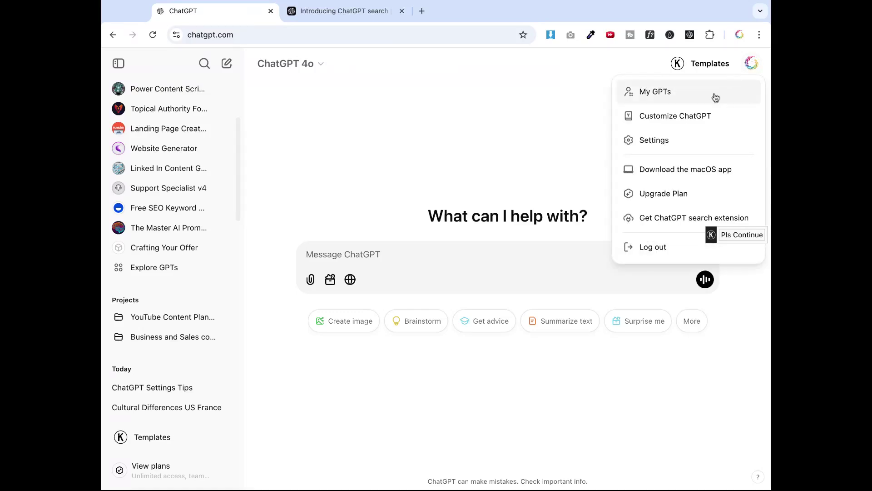
left_click(648, 141)
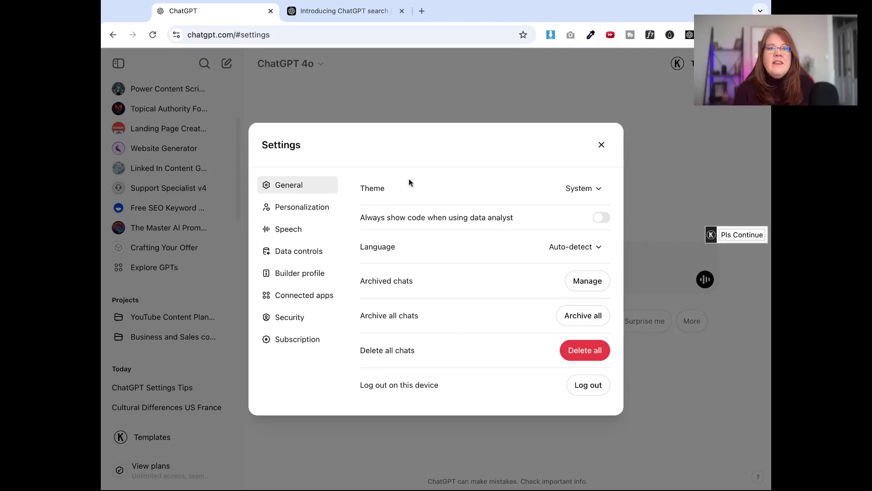
left_click(293, 212)
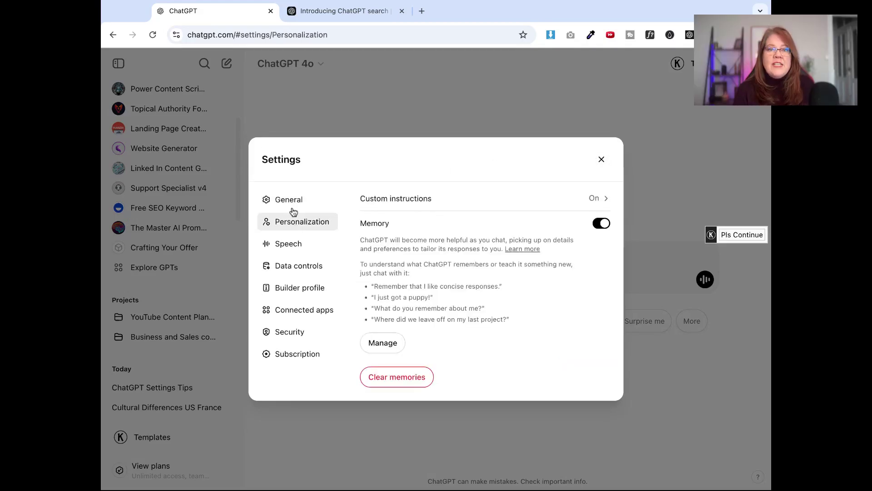
left_click(383, 343)
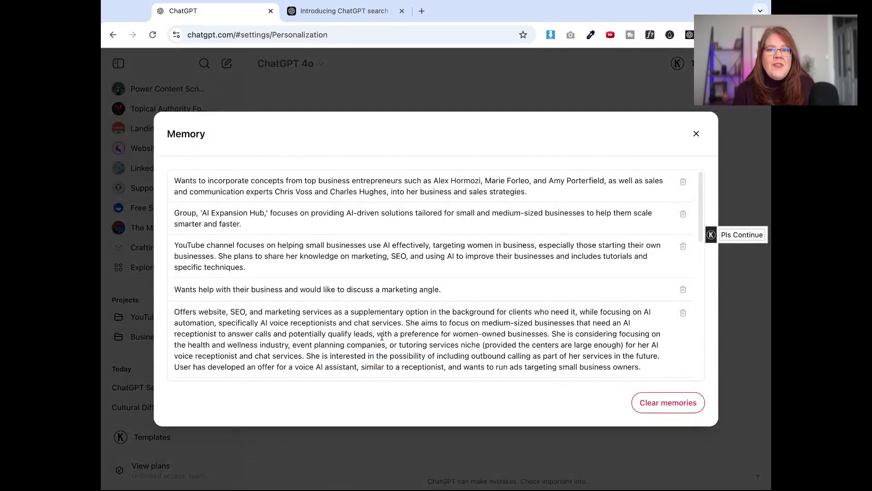
scroll(332, 199, "down", 1)
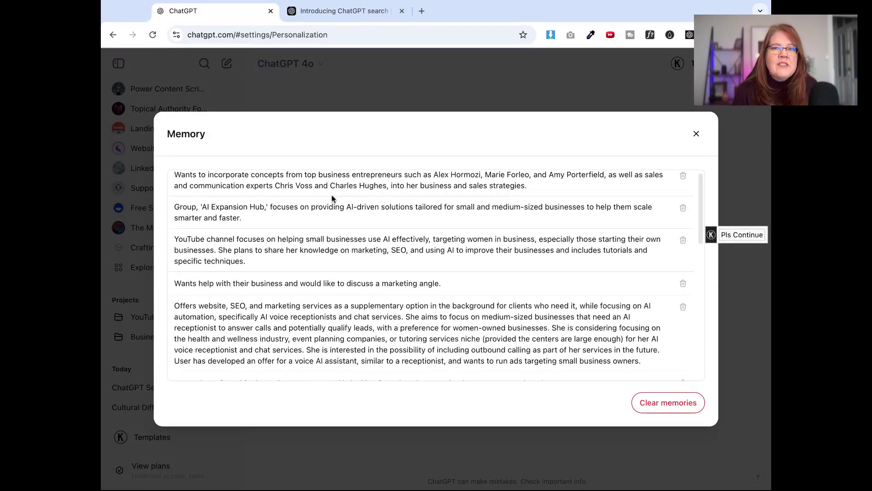
scroll(332, 199, "down", 10)
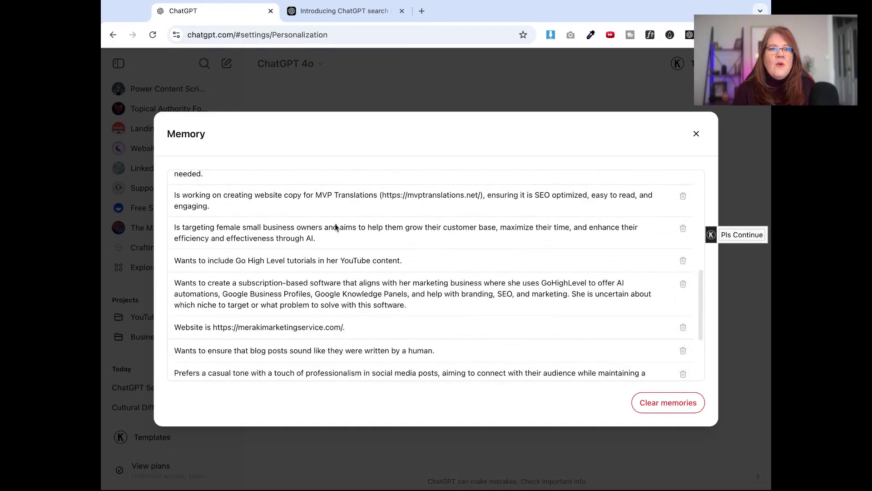
scroll(335, 238, "down", 3)
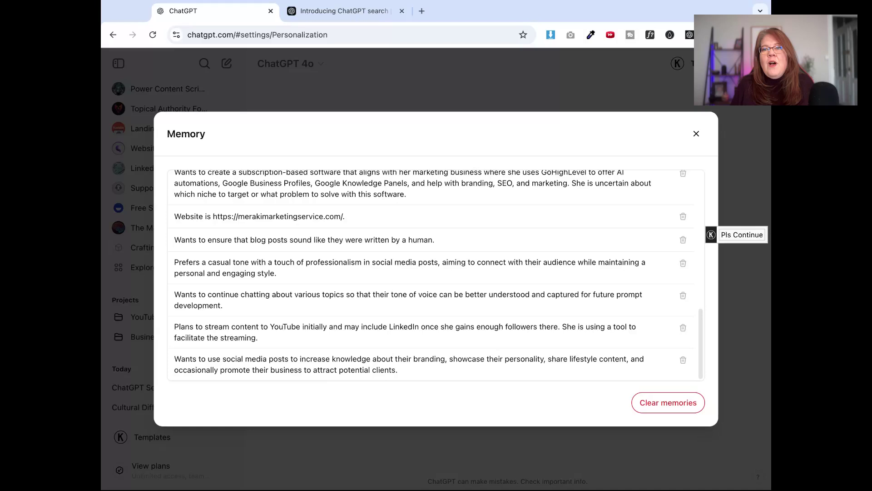
Close Memory and open Customize ChatGPT, reviewing its empty instruction fields and enabled capabilities.
left_click(696, 138)
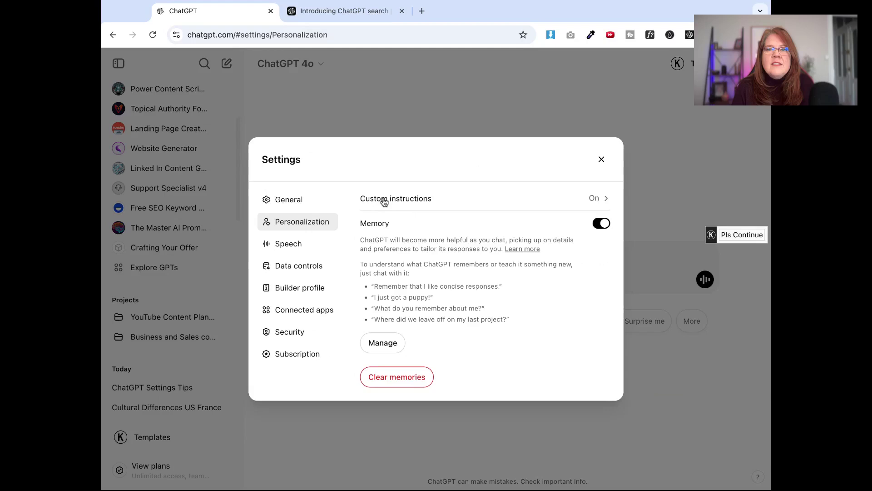
left_click(596, 203)
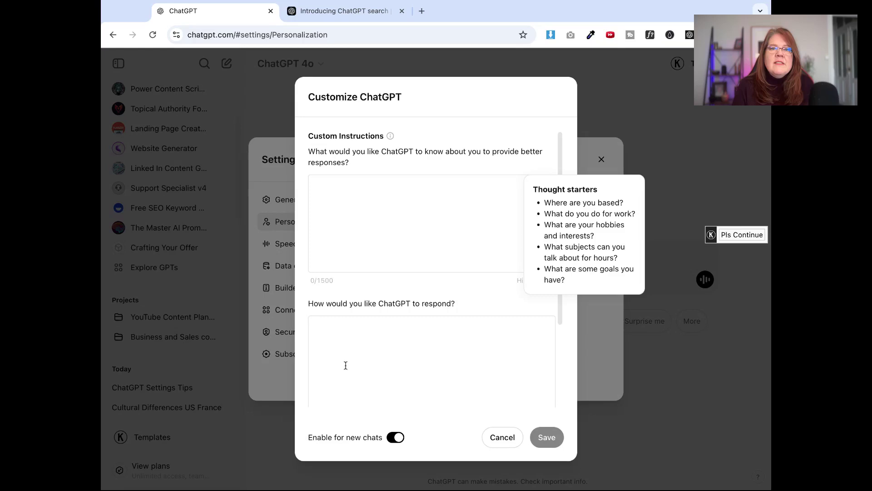
scroll(346, 366, "down", 3)
scroll(354, 350, "up", 3)
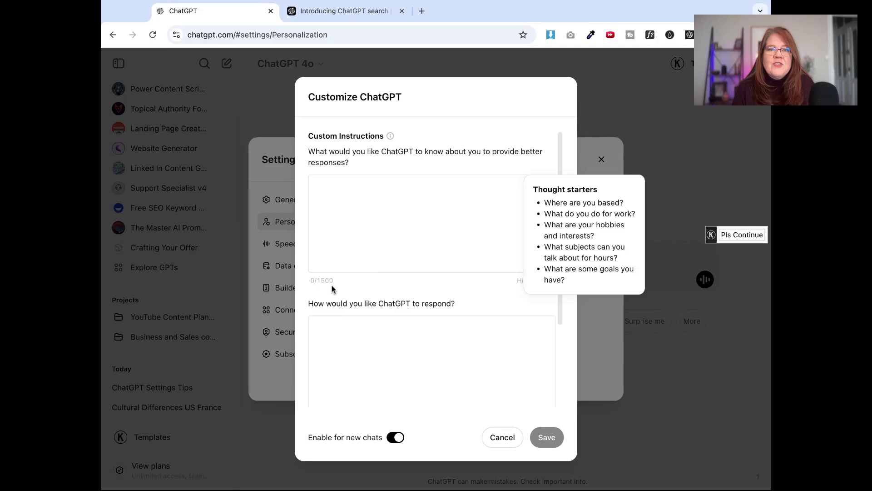
scroll(345, 308, "down", 1)
Cancel Customize ChatGPT, leaving the response instructions empty and unchanged.
scroll(358, 322, "down", 5)
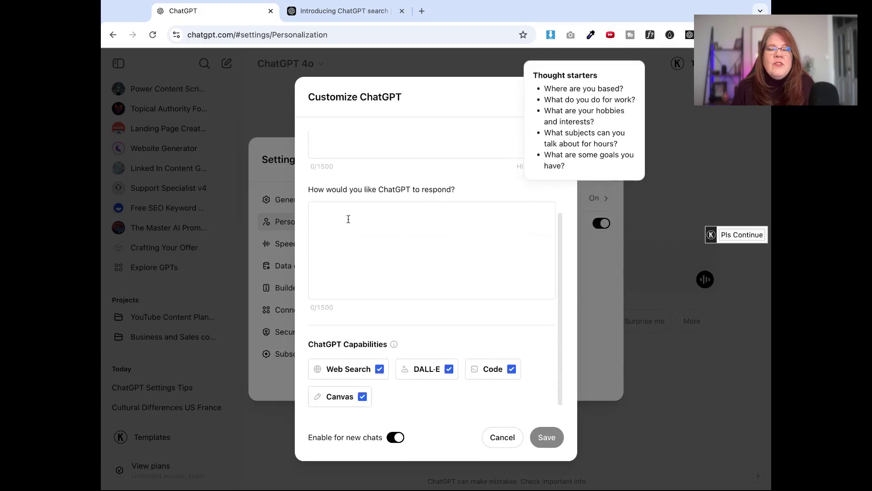
left_click(347, 217)
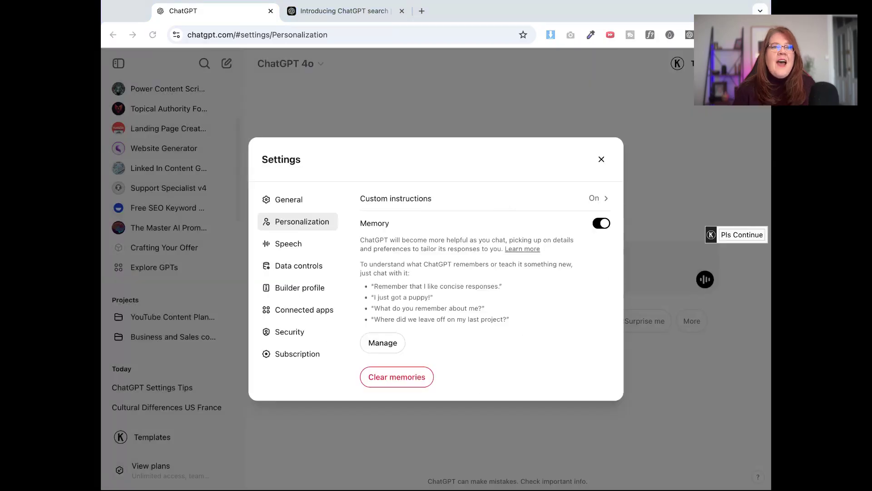
left_click(502, 437)
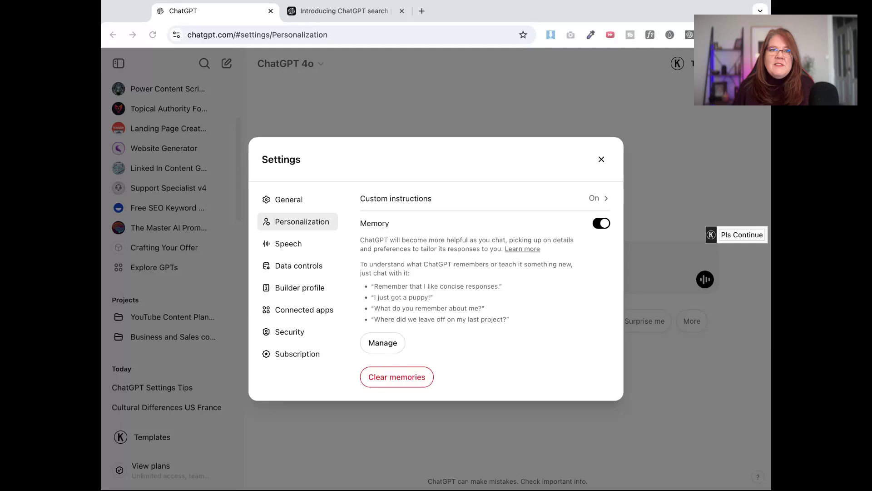
Close Settings and create a project named 'ads analytics', replacing the trial name 'test'.
key("Escape")
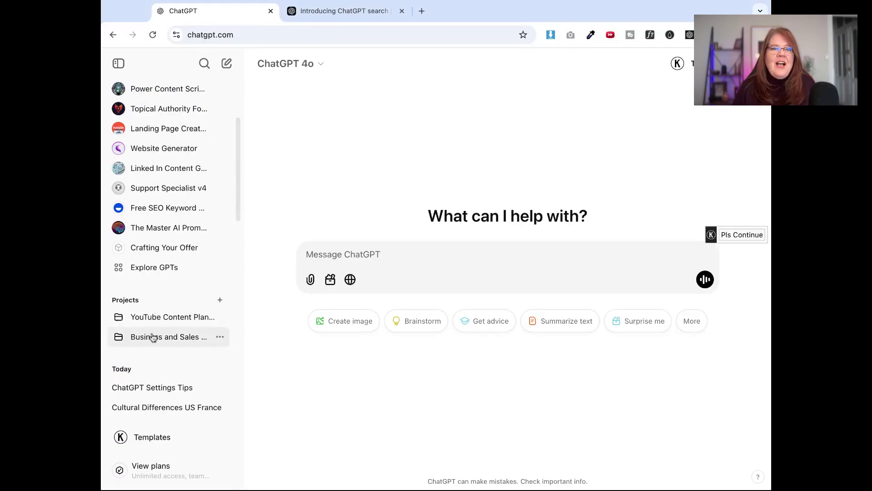
left_click(220, 301)
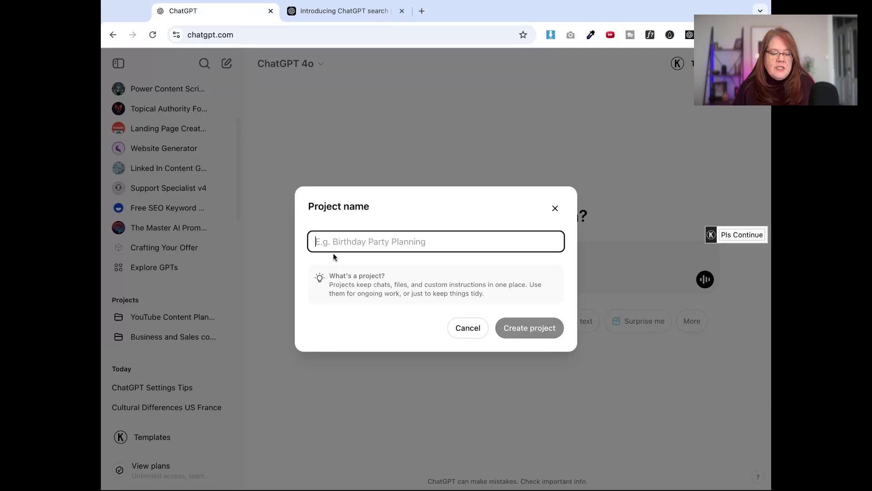
type("test")
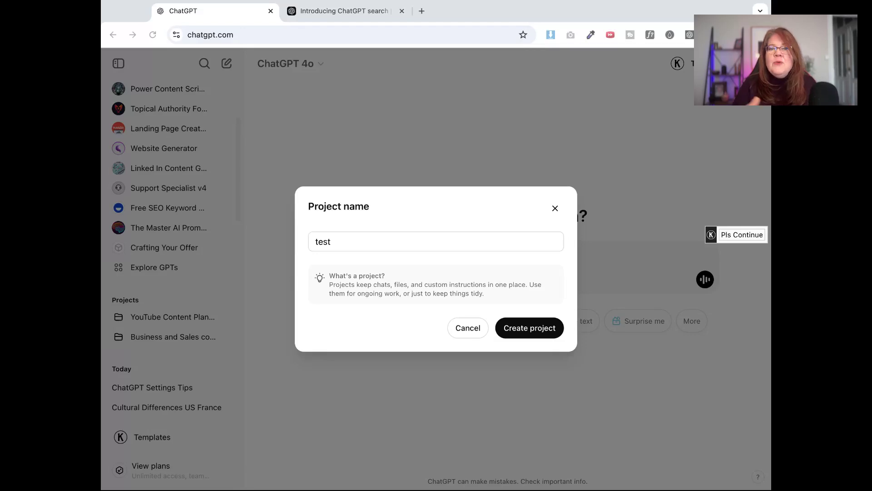
left_click(331, 241)
key("BackSpace")
key("BackSpace")
key("BackSpace")
key("BackSpace")
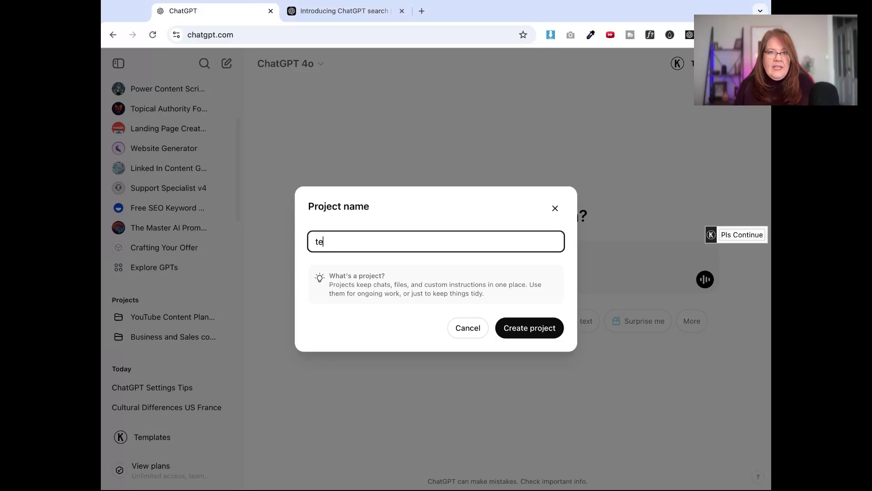
type("ads analytics")
left_click(516, 327)
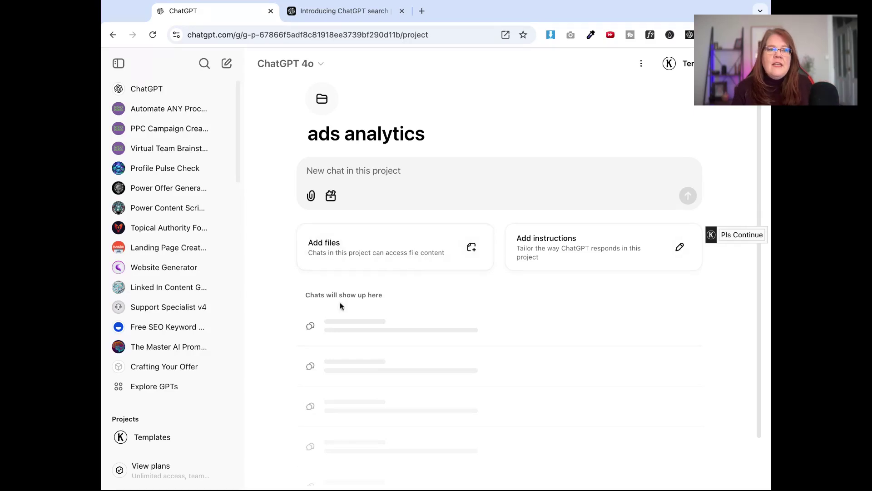
Open the YouTube Content Planning project and read through its instructions.
scroll(178, 380, "down", 4)
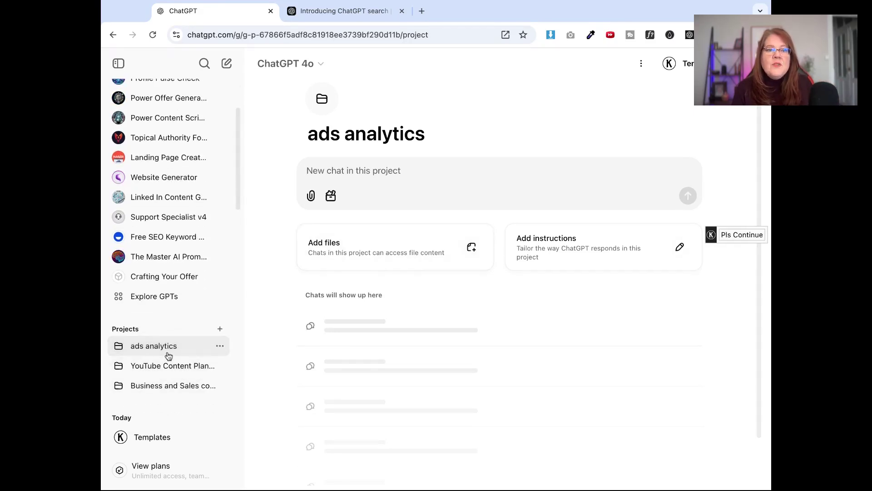
left_click(170, 371)
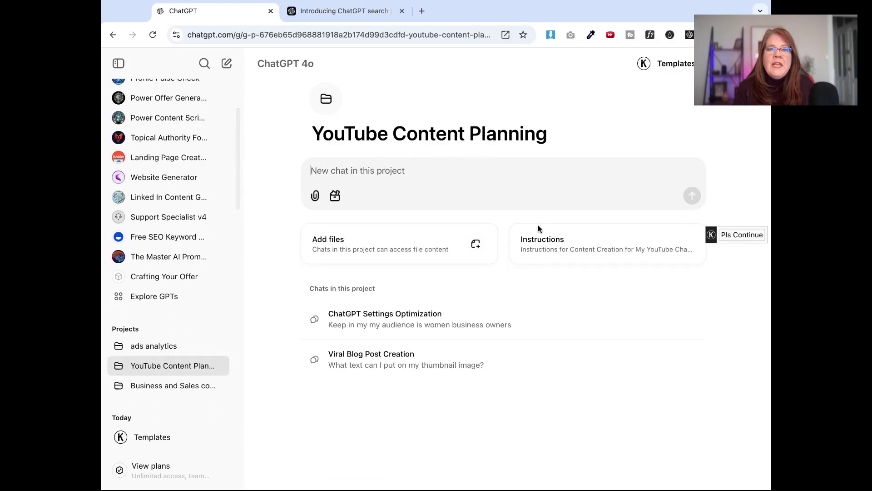
left_click(530, 248)
scroll(527, 250, "down", 20)
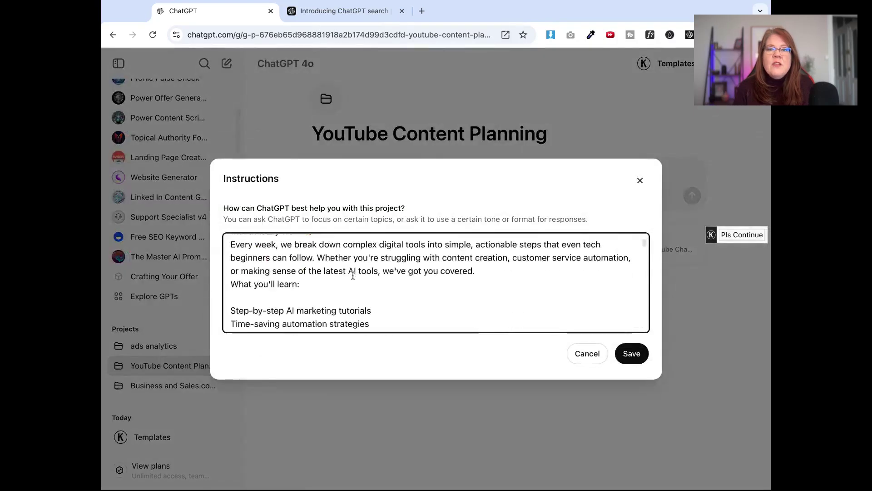
scroll(353, 274, "down", 2)
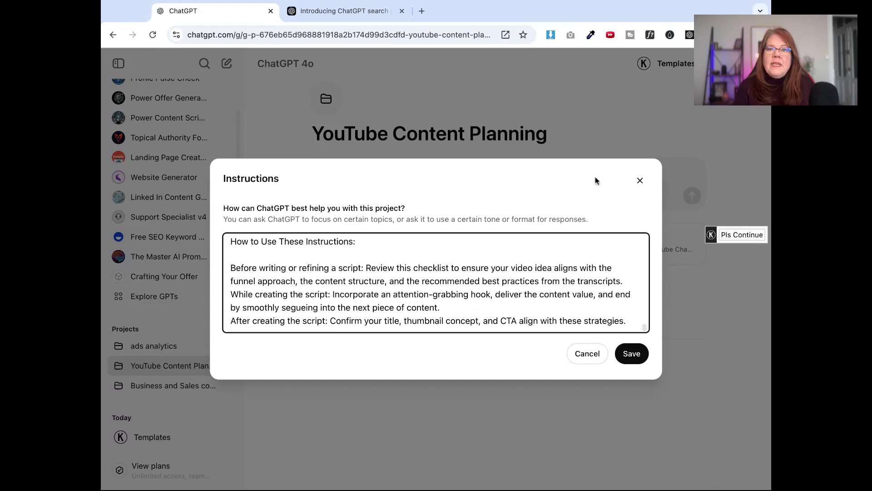
Close the instructions and open the Business and Sales coaching project.
left_click(639, 181)
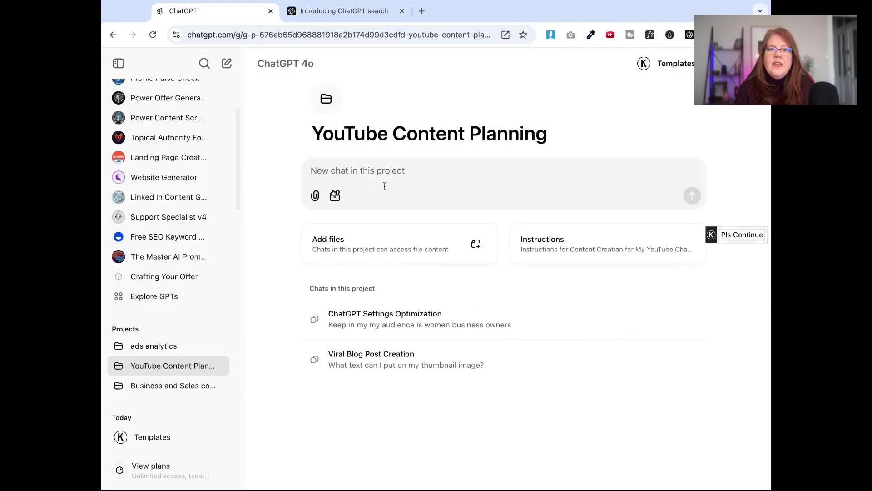
left_click(168, 386)
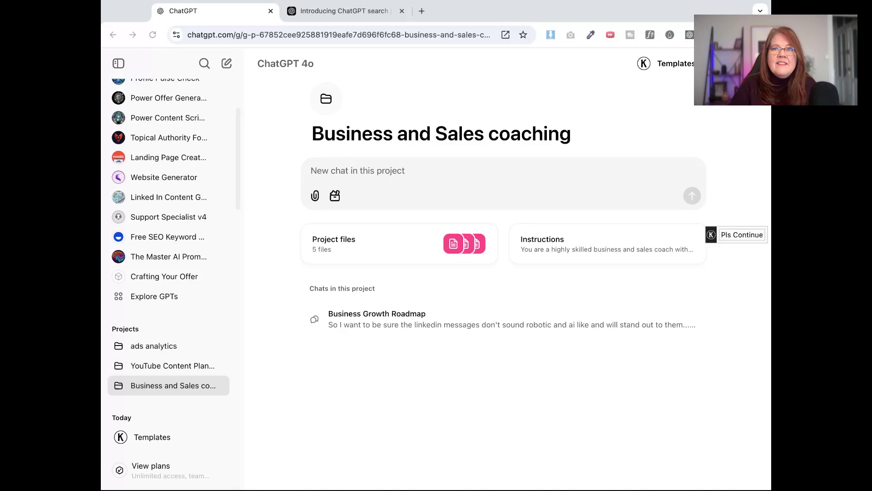
scroll(179, 137, "up", 1)
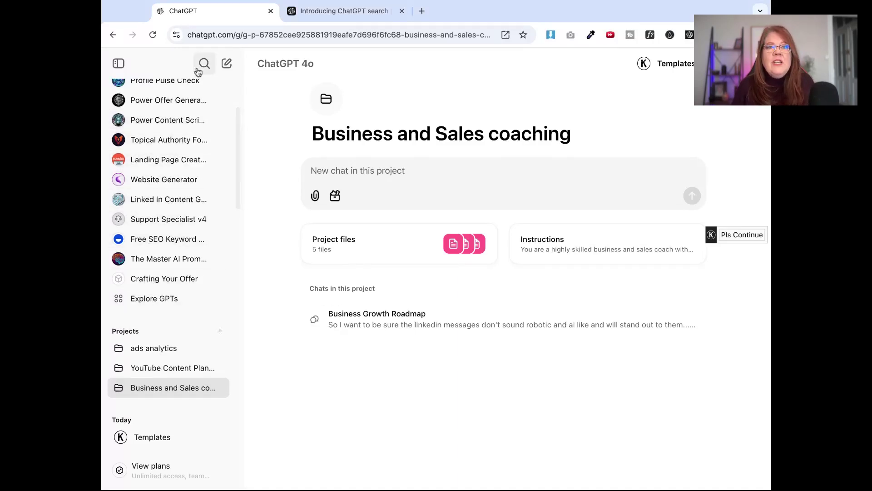
Search Explore GPTs for 'financial advisor', then bring up the WordPress Wizard's details.
left_click(150, 300)
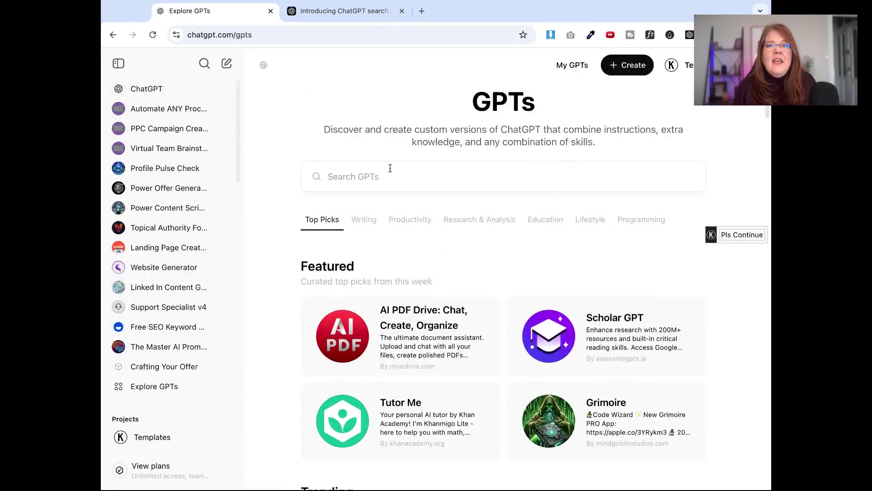
left_click(370, 182)
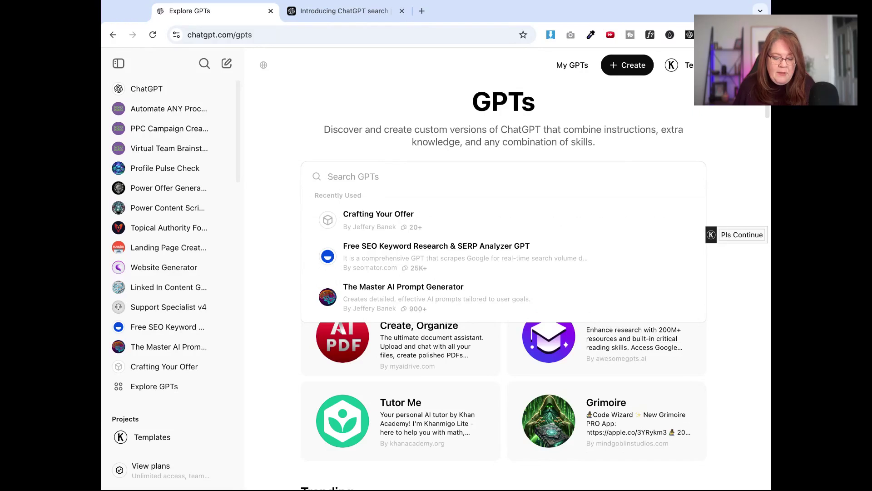
type("finac")
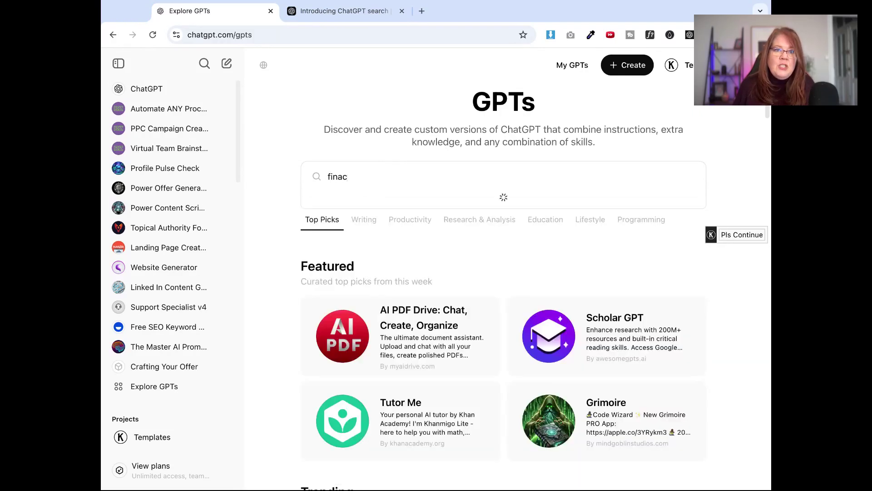
key("BackSpace")
type("ncial advis")
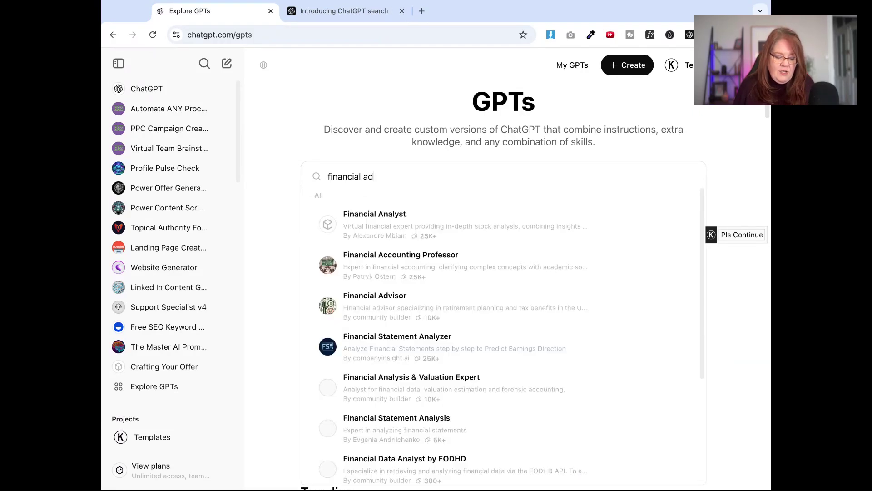
type("or")
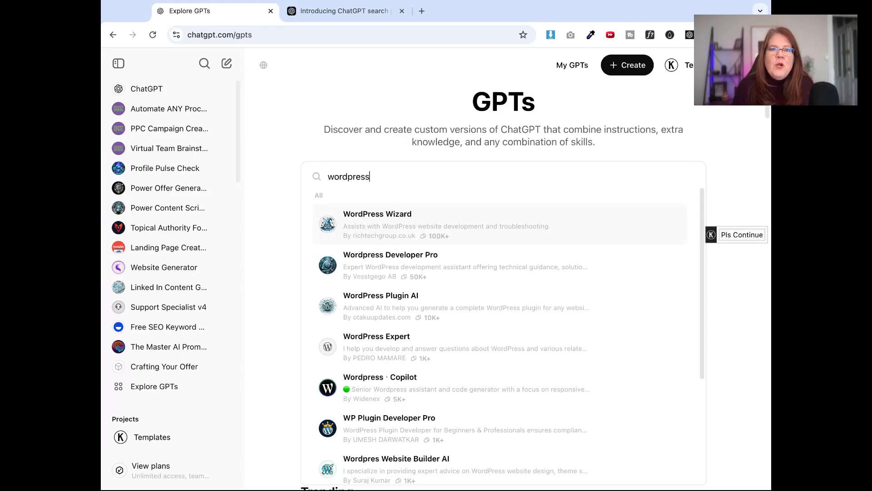
key("Return")
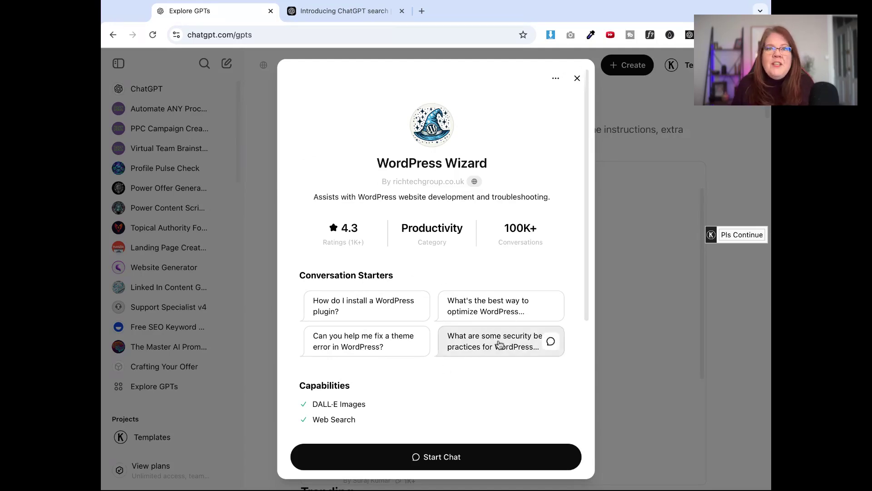
Close the WordPress Wizard details and switch to the 'Introducing ChatGPT search' tab.
left_click(577, 78)
key("ctrl+Tab")
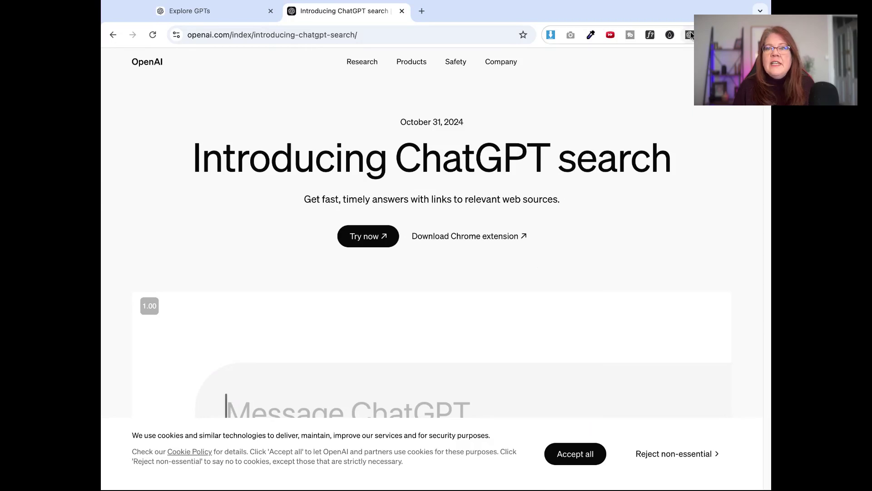
From a new tab's address bar, ask ChatGPT search 'what's the best time to travel to Paris'.
left_click(422, 11)
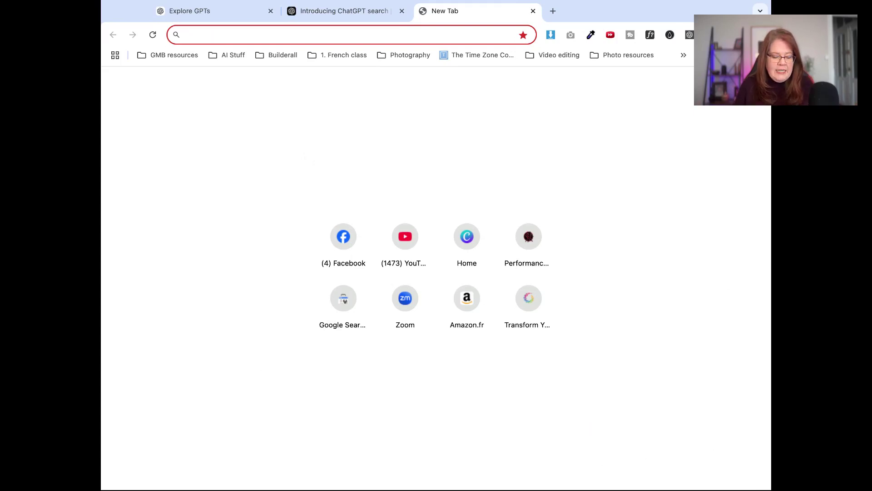
type("what's the best time to ")
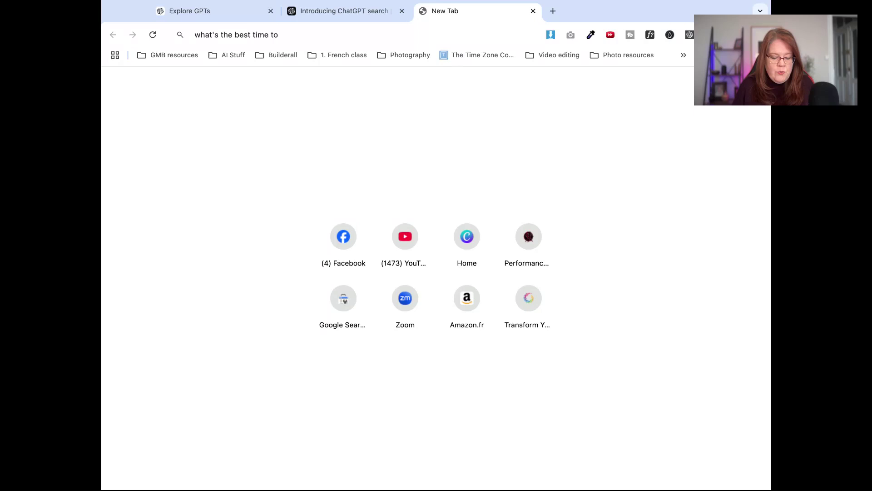
type("travel to")
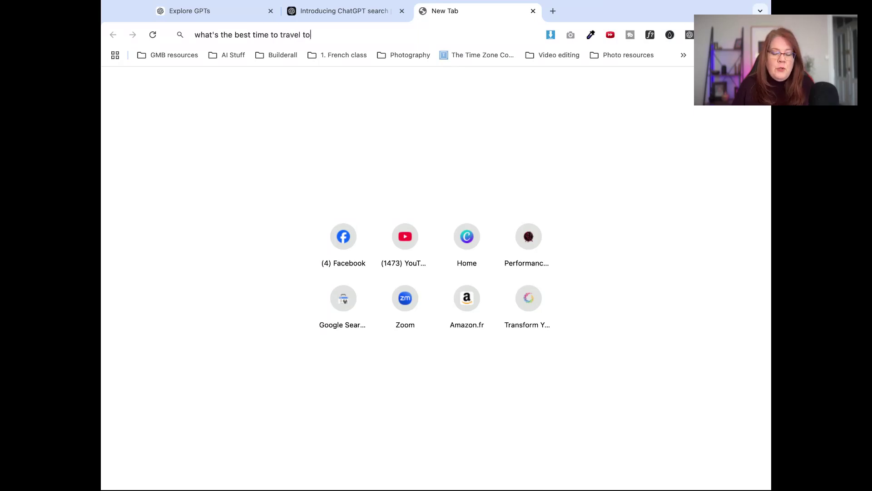
type(" Paris")
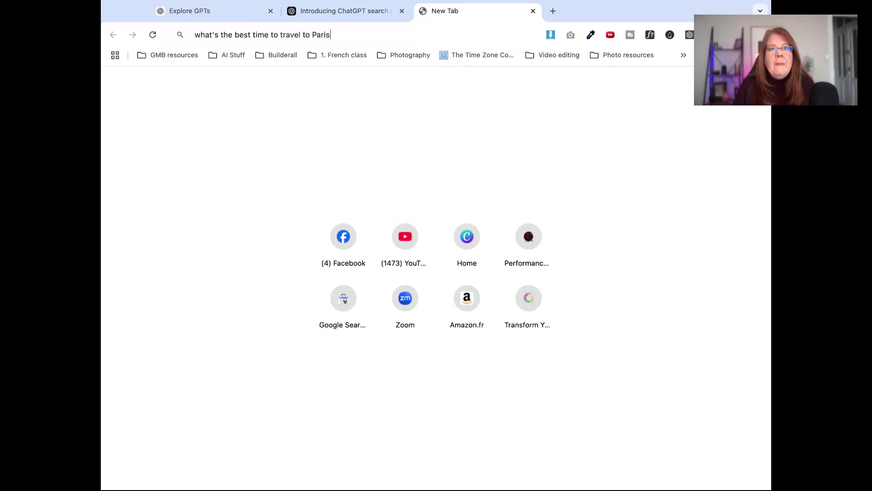
key("Return")
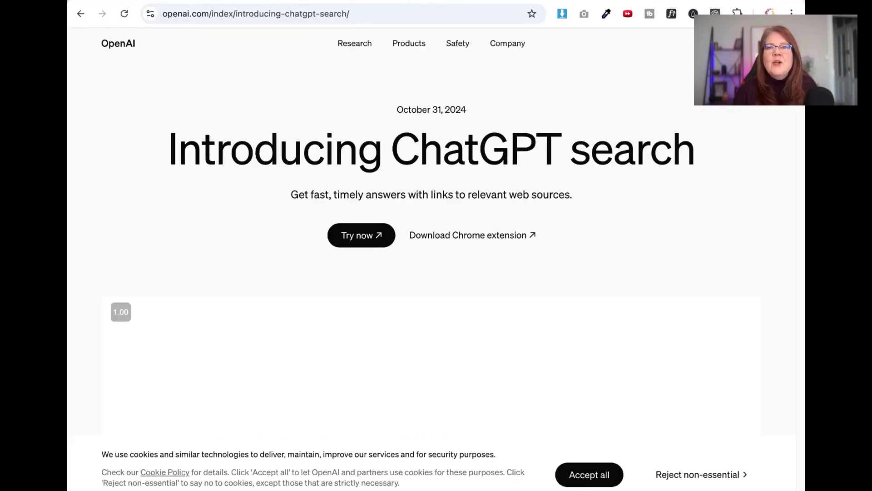
Load google.com in a new tab, then return to ChatGPT's Paris travel answer.
key("super+t")
type("goo")
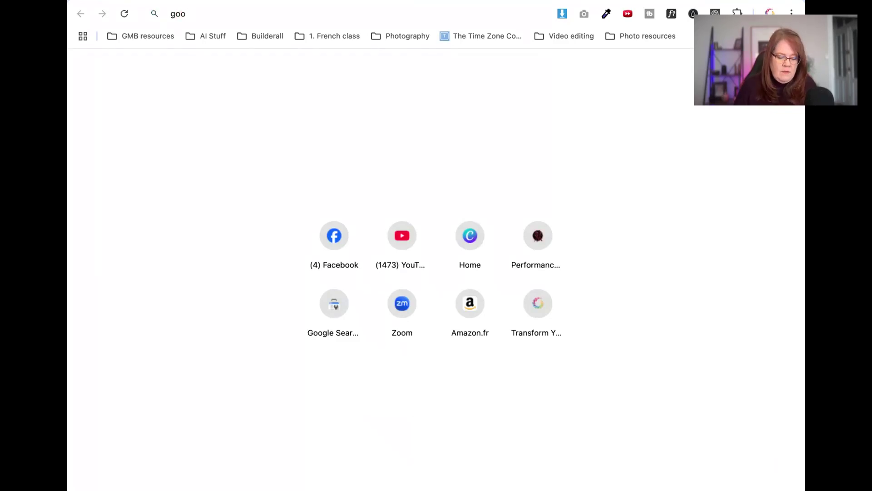
type("ggle")
key("BackSpace")
key("BackSpace")
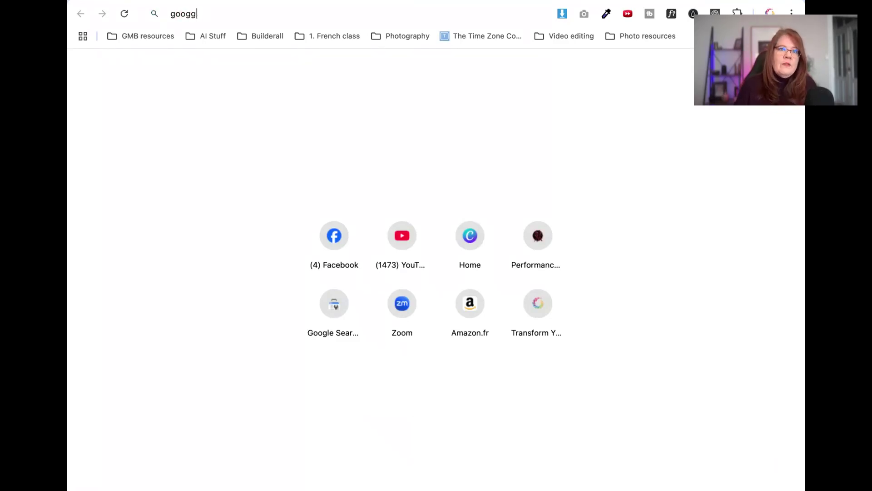
key("BackSpace")
key("BackSpace")
type("gle.com")
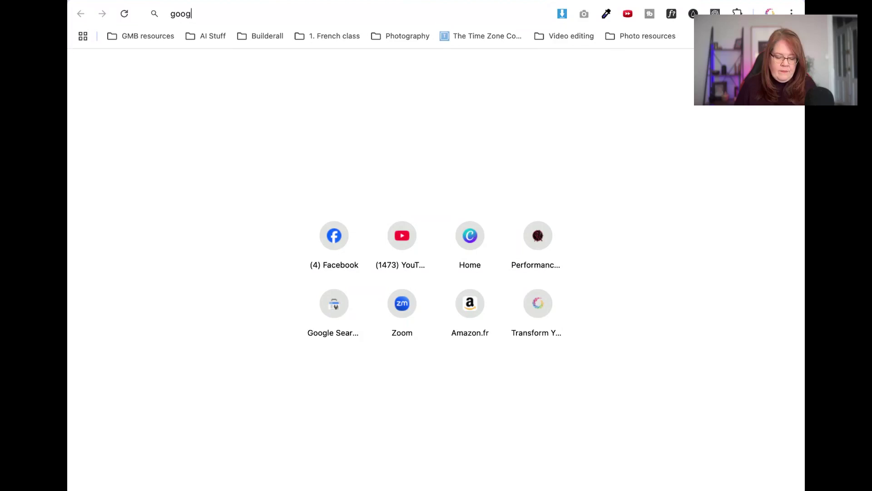
key("Return")
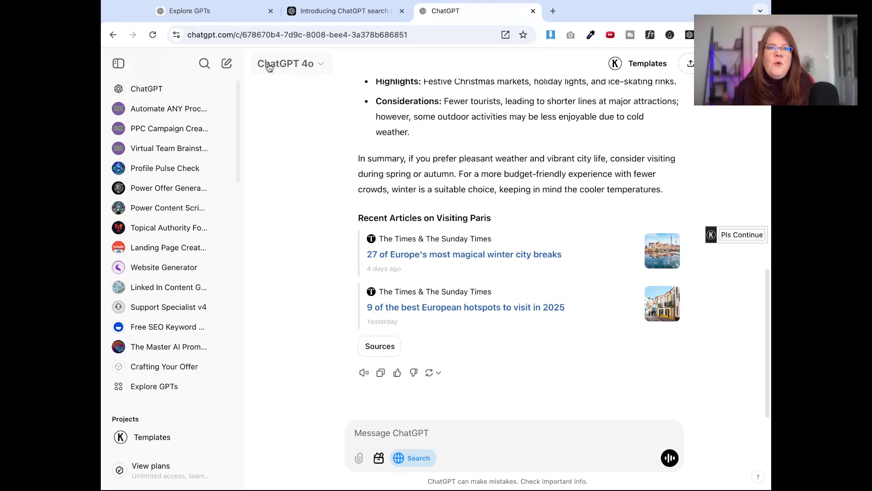
Start a fresh empty chat and switch its model from GPT-4o to o1.
left_click(321, 67)
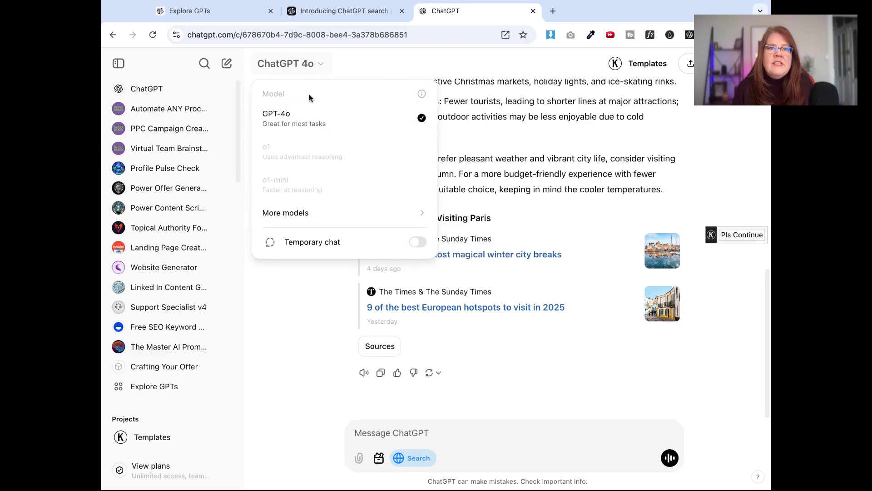
left_click(224, 66)
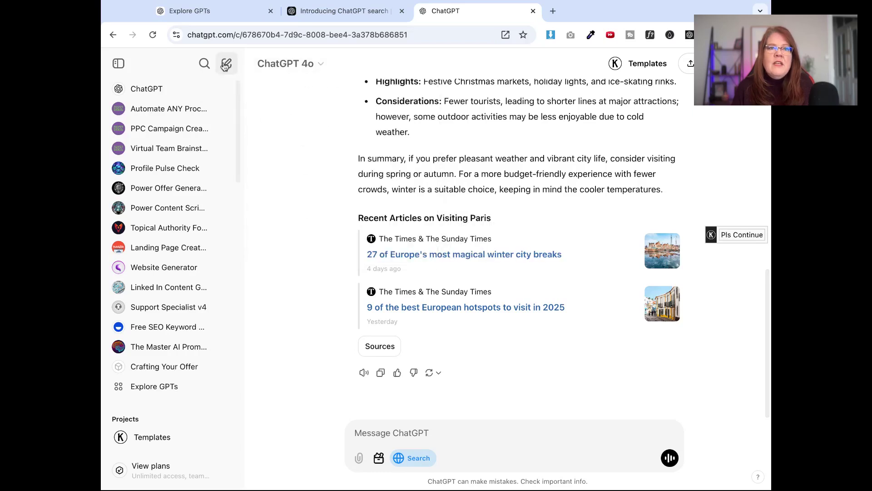
left_click(224, 66)
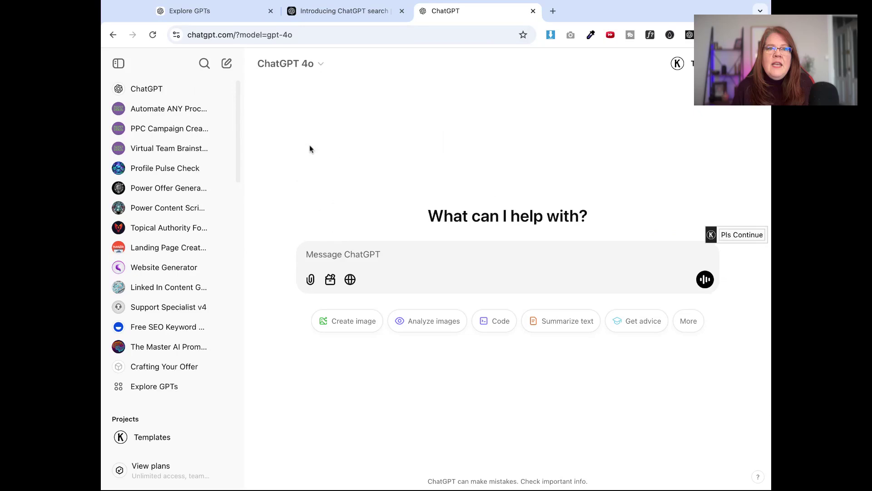
left_click(320, 64)
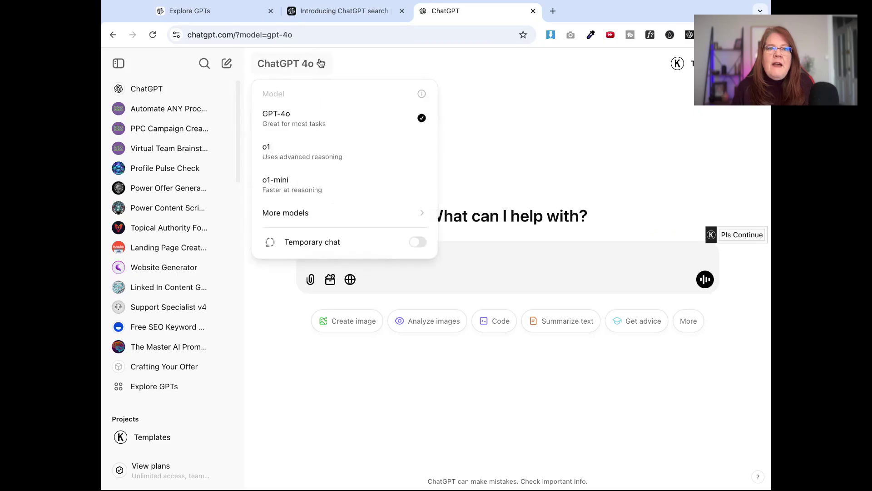
left_click(315, 153)
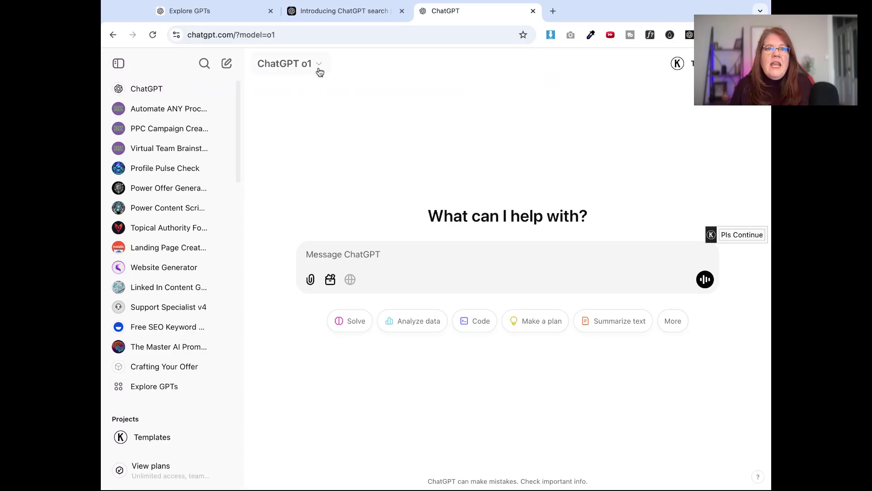
Check o1's tools, switch the new chat to GPT-4o, then check GPT-4o's tools, including web search.
left_click(329, 280)
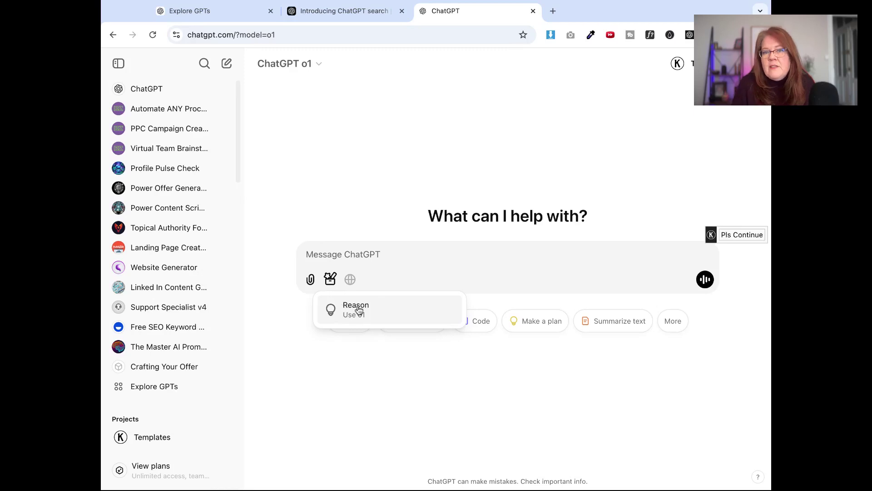
left_click(382, 280)
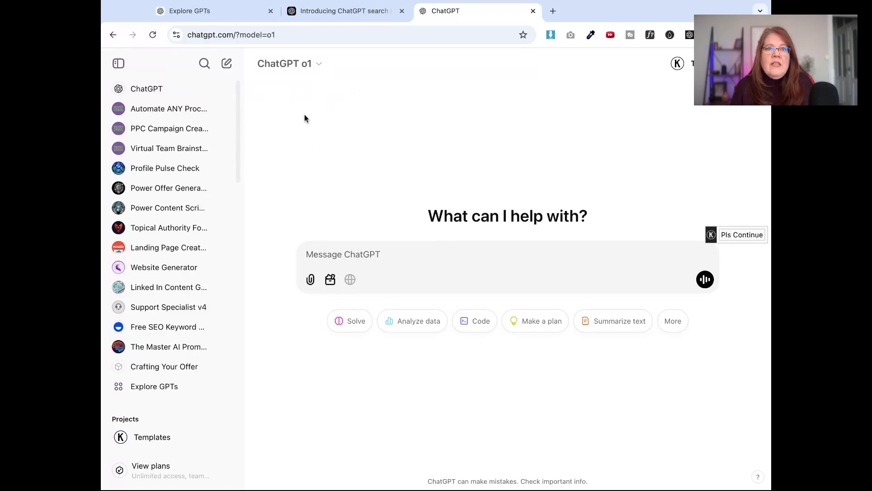
left_click(319, 64)
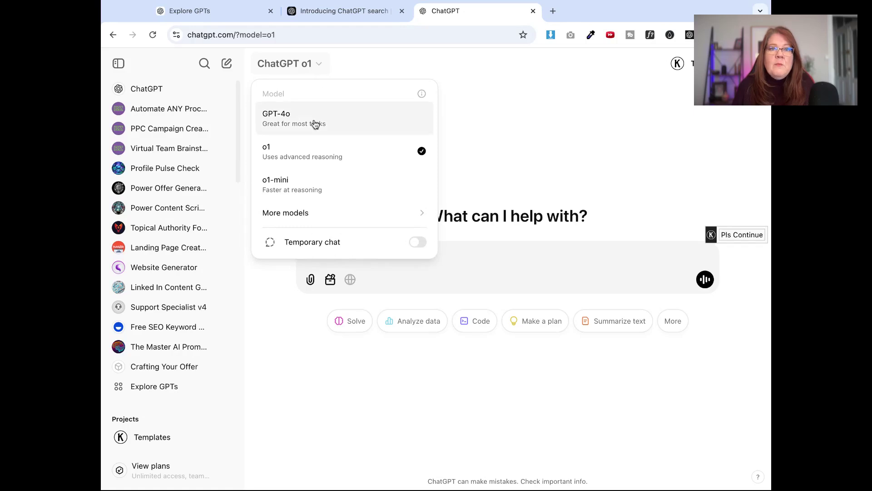
left_click(317, 121)
left_click(330, 280)
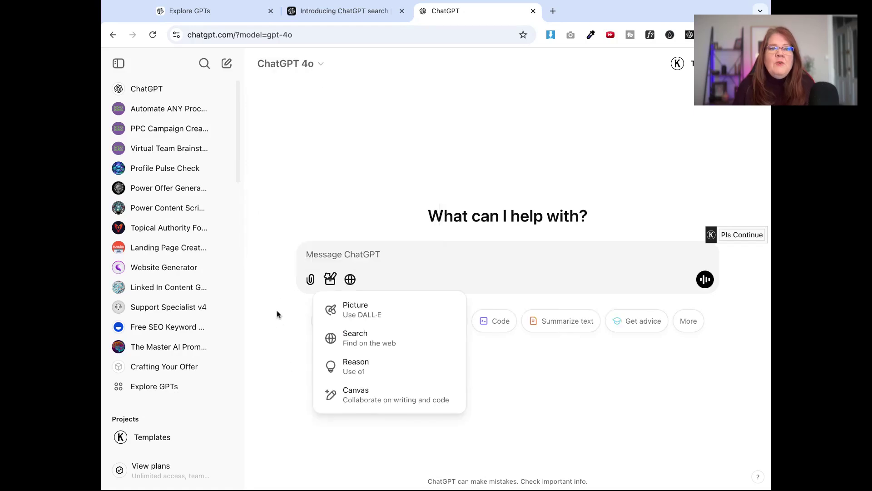
left_click(292, 348)
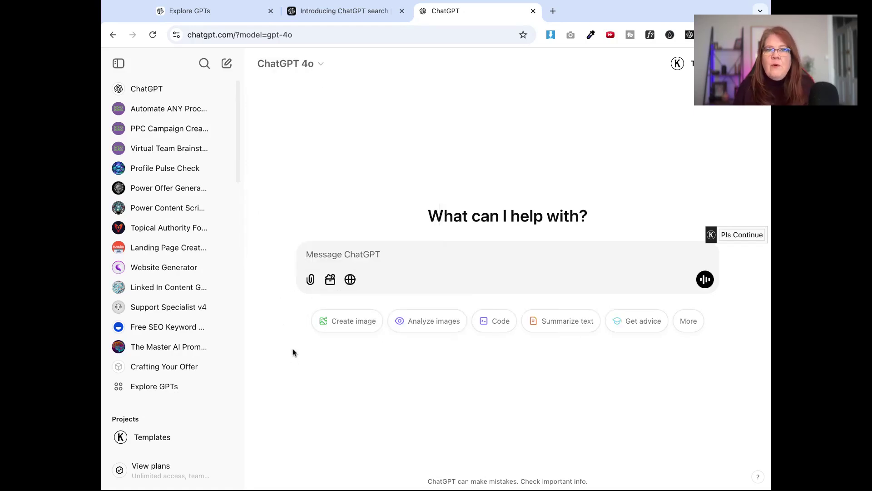